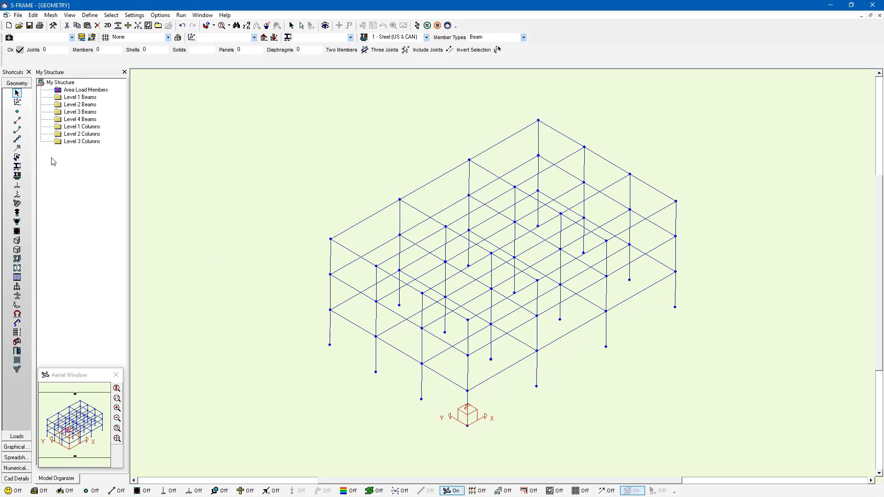
In the Member Axis Orientation tool, display members' local x, y and z axes at enlarged scale.
left_click(17, 158)
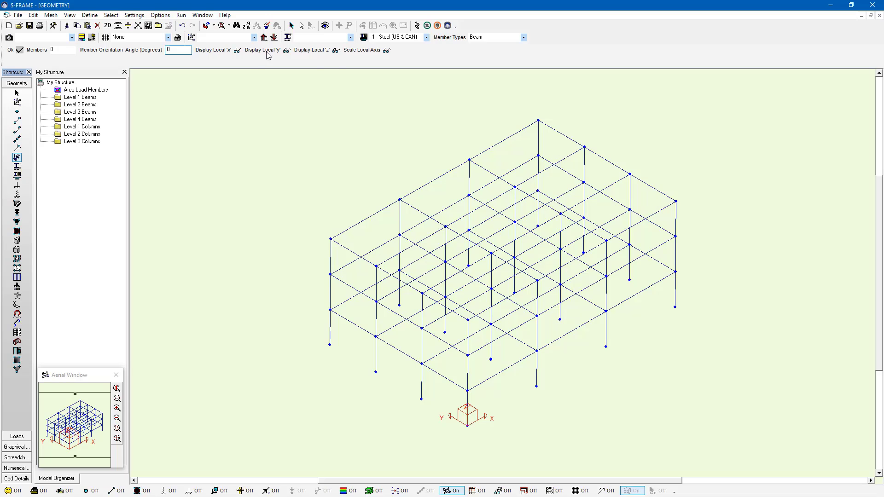
left_click(231, 52)
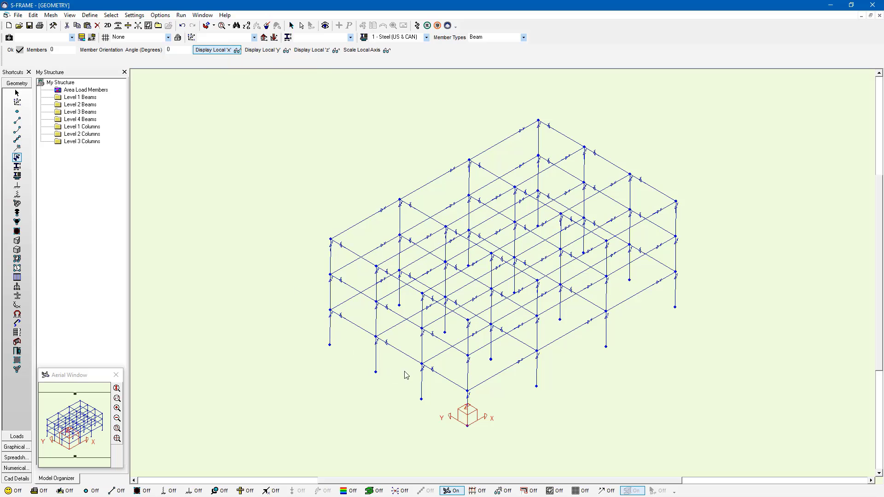
scroll(454, 343, "up", 5)
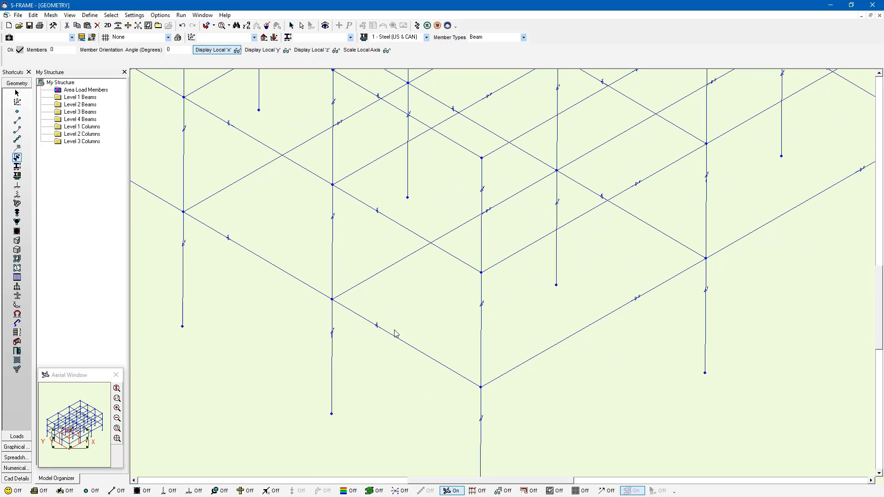
left_click(376, 52)
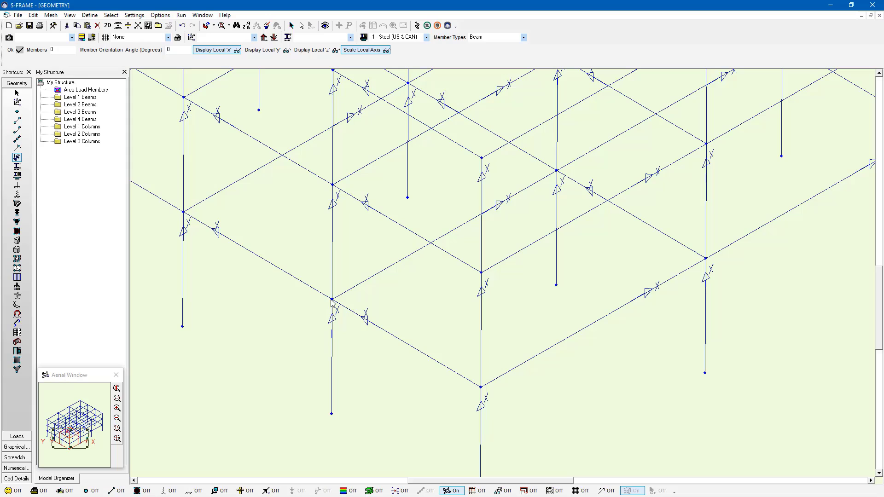
left_click(266, 50)
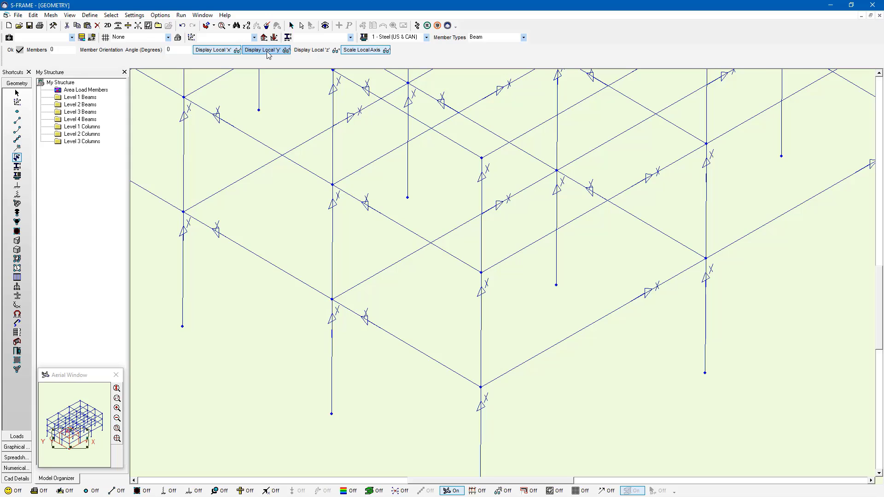
left_click(330, 51)
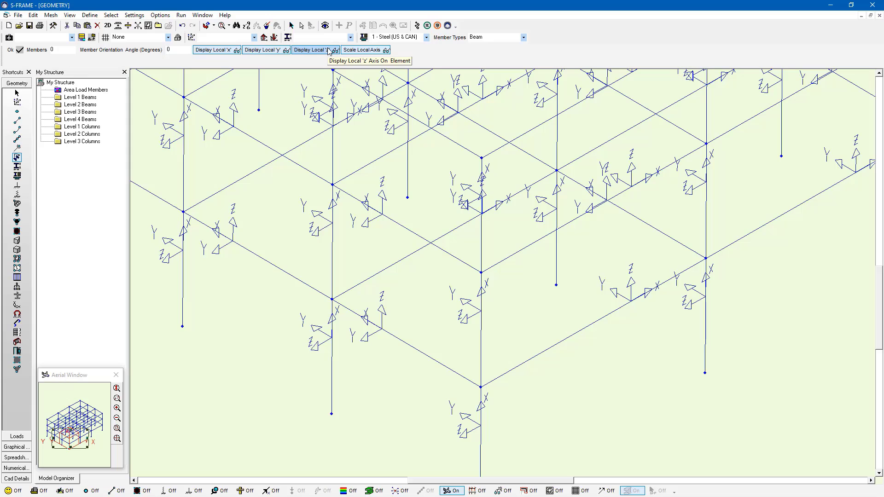
Hide the local z, y and x axis markers again.
left_click(330, 51)
left_click(266, 51)
left_click(234, 50)
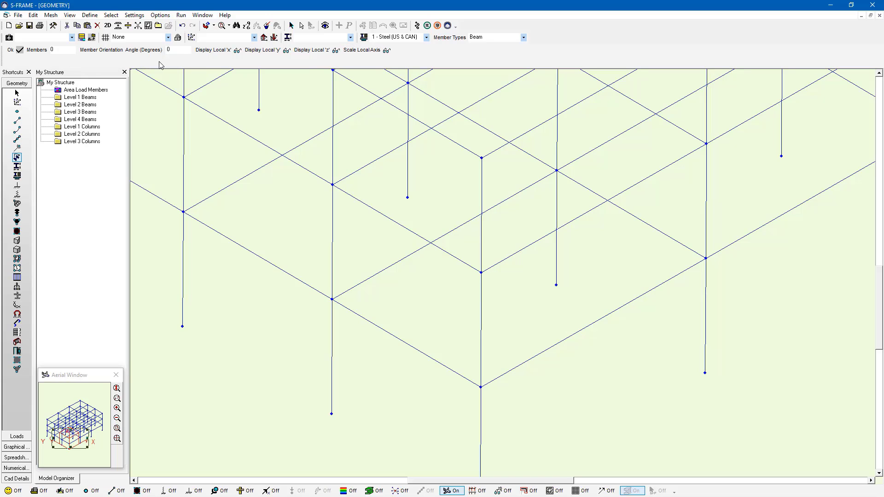
Zoom out and pan to frame the model, then display the Equal Spacing 1m Grids grid.
left_click(175, 51)
scroll(455, 143, "down", 5)
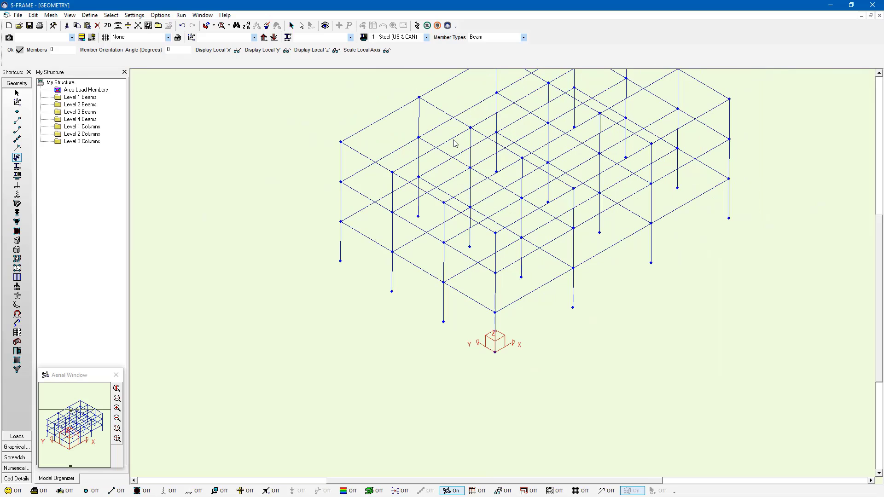
scroll(455, 142, "right", 1)
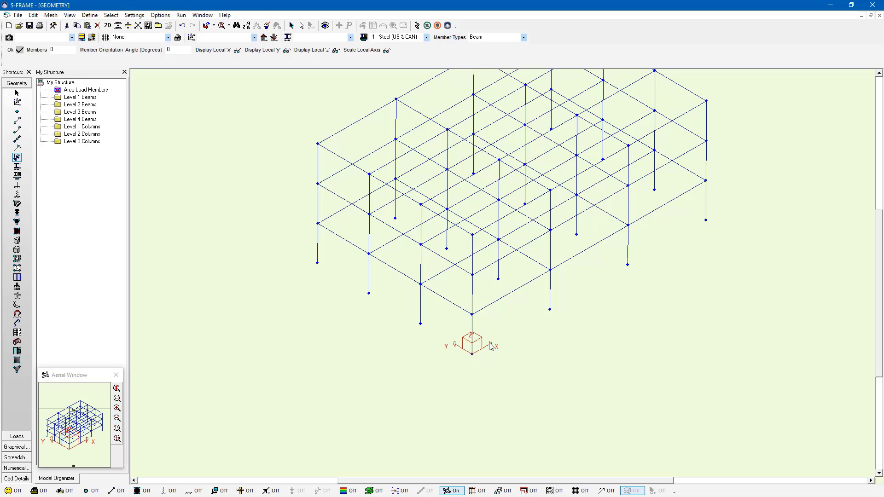
middle_click_drag(439, 345, 387, 344)
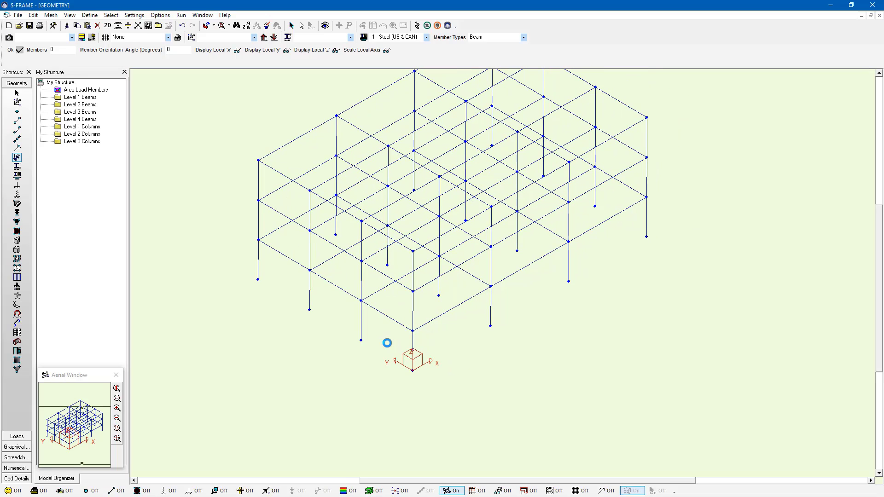
left_click(167, 52)
left_click(168, 37)
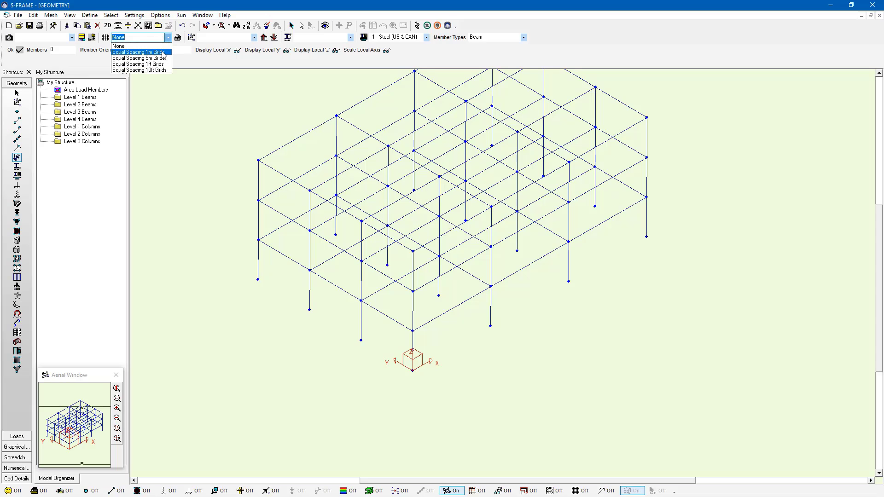
left_click(163, 54)
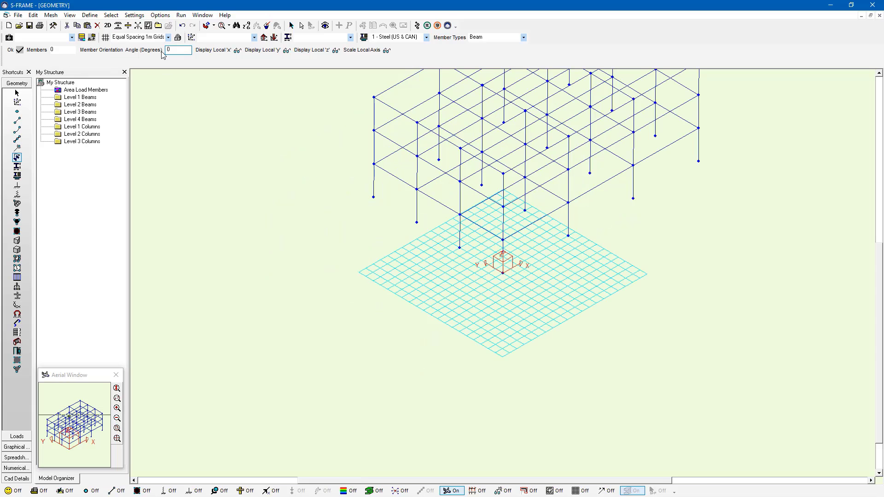
scroll(433, 297, "down", 2)
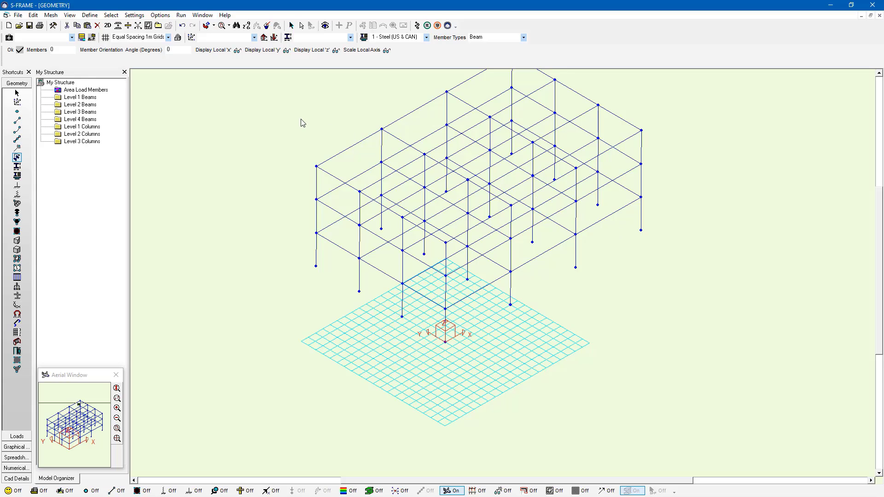
In Grid Definitions, add a new grid set under None named 'Base Grid' and select it.
left_click(108, 43)
left_click_drag(323, 219, 412, 154)
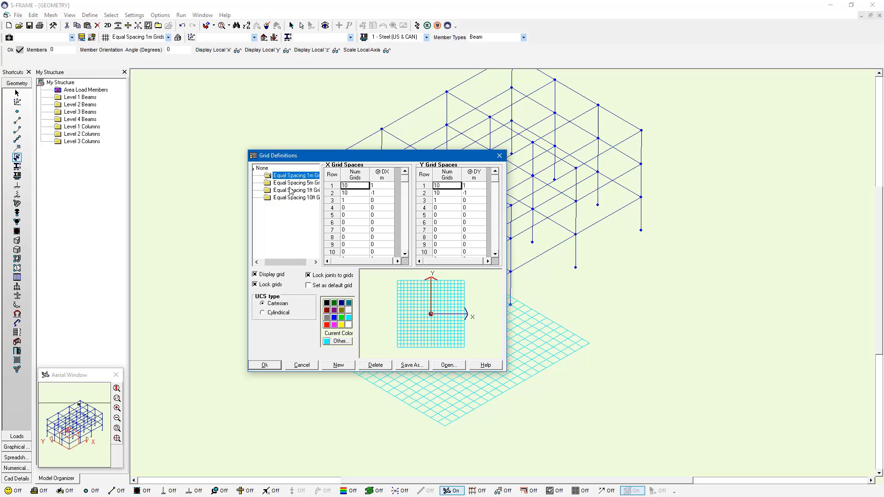
right_click(262, 168)
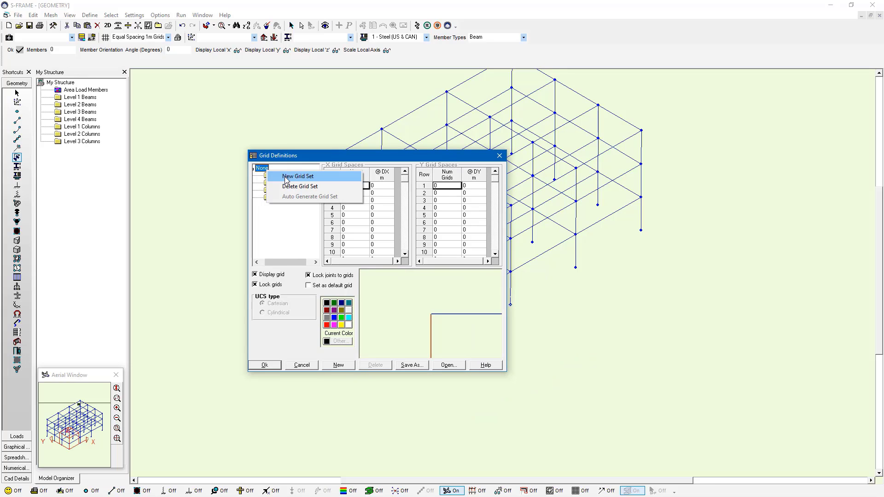
left_click(287, 178)
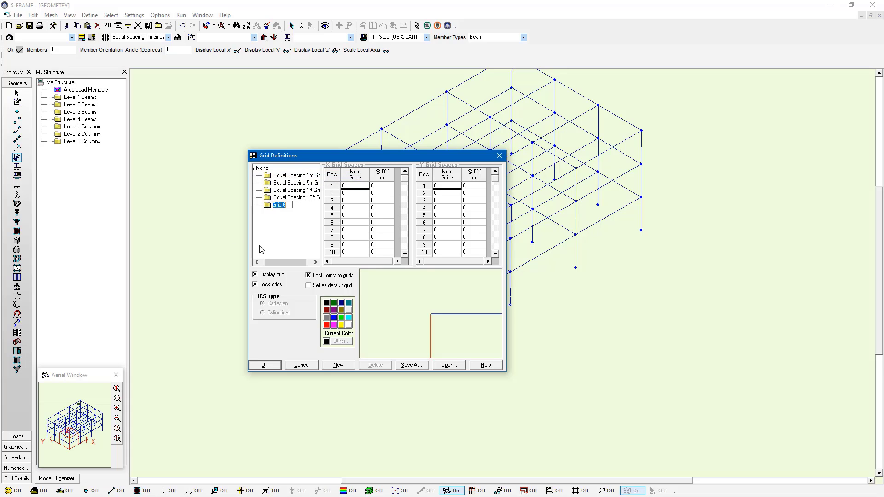
type("Base Grid")
key("Return")
left_click(292, 207)
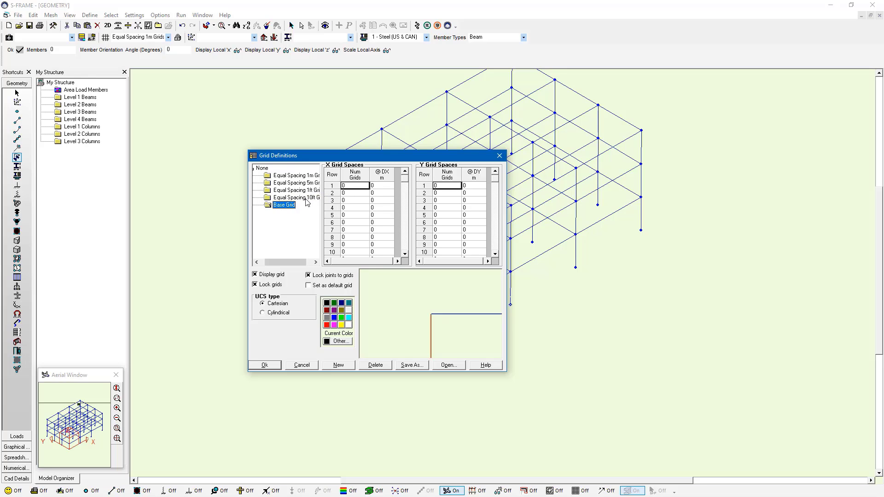
Auto-generate Base Grid as 3 × 9 m by 3 × 6 m, unlocked, with 0.1 X/Y increments.
right_click(281, 207)
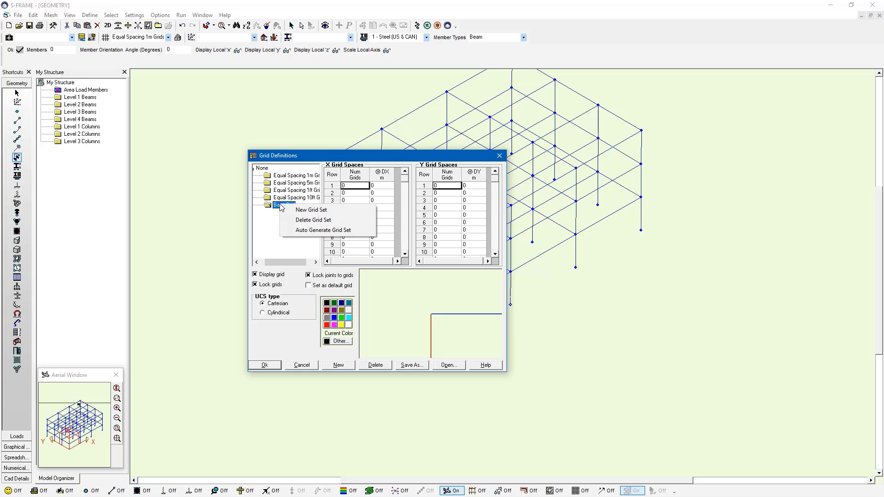
left_click(323, 230)
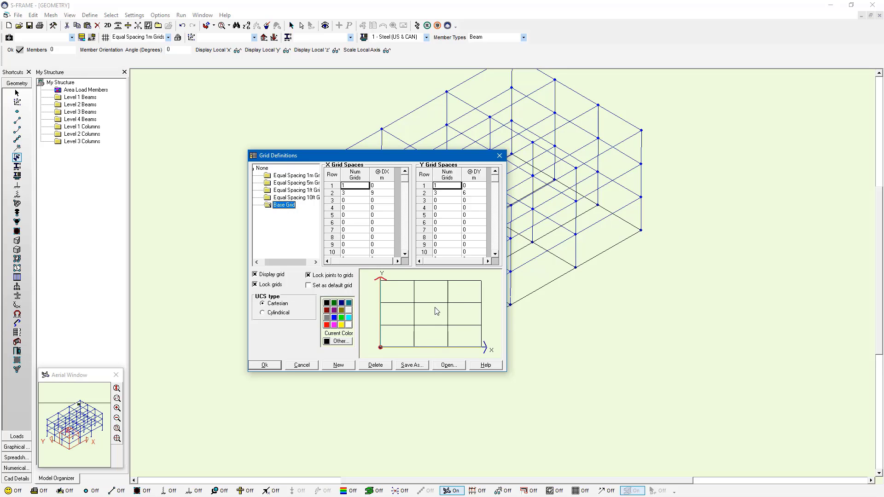
left_click_drag(437, 156, 318, 149)
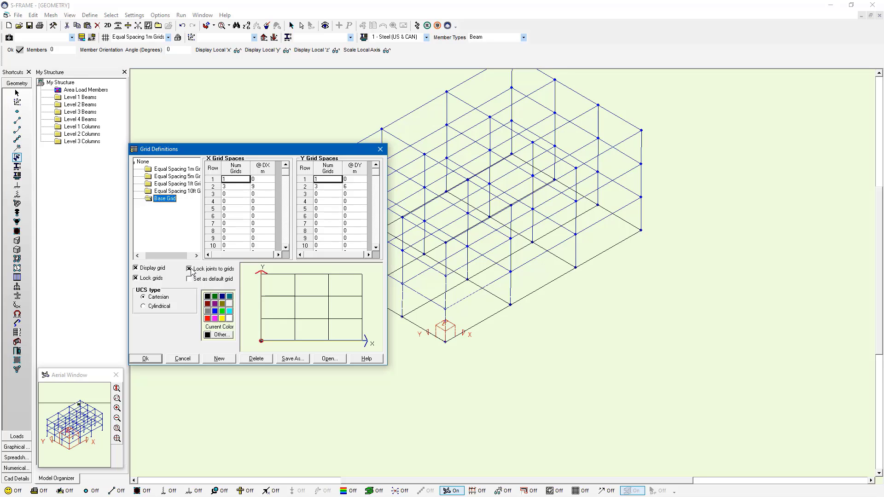
left_click(150, 279)
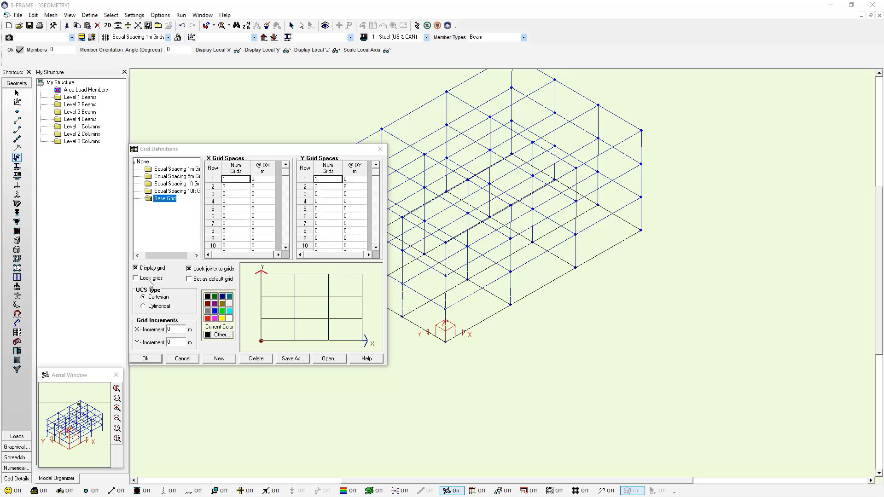
left_click(172, 330)
type(".1")
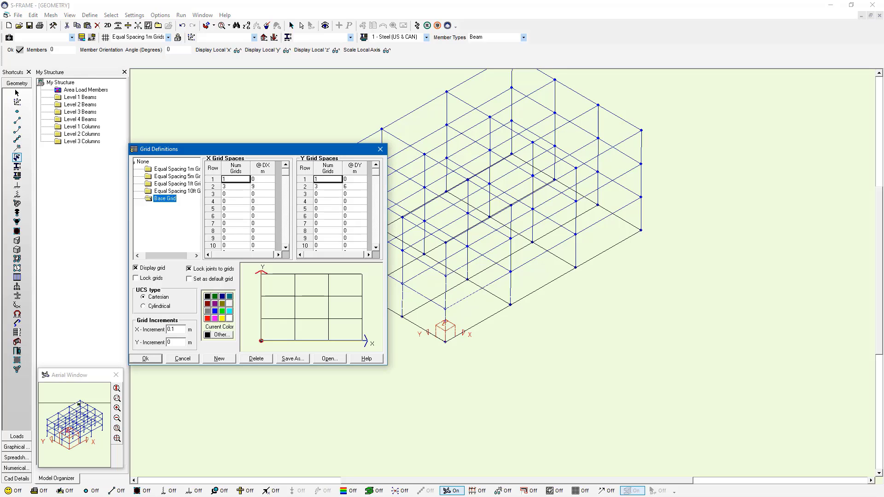
double_click(172, 342)
type("0.1")
left_click(153, 360)
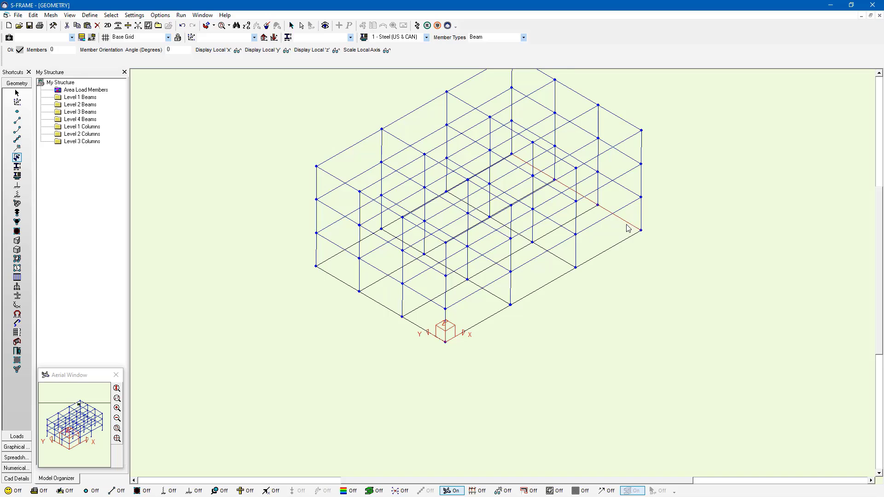
Drag the rightmost frame line of members slightly leftward onto the grid.
left_click_drag(627, 229, 618, 231)
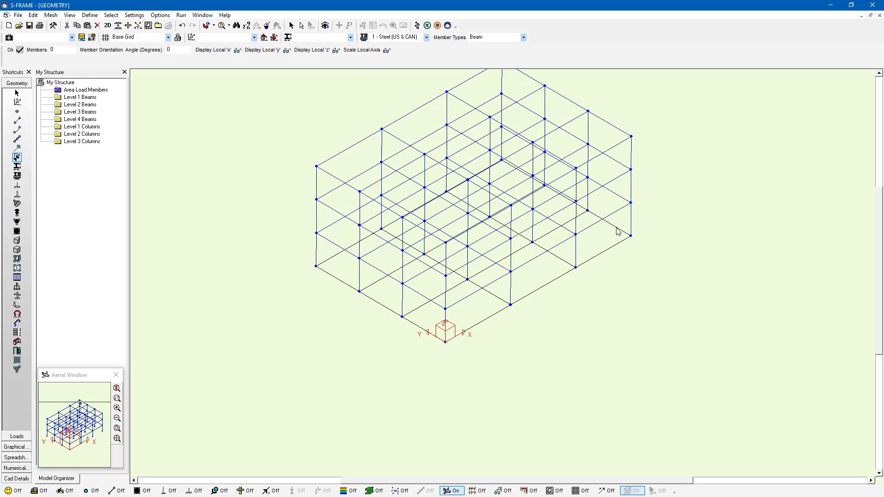
Define the UCS by Three Point Method, picking the origin joint and two further joints.
left_click(18, 102)
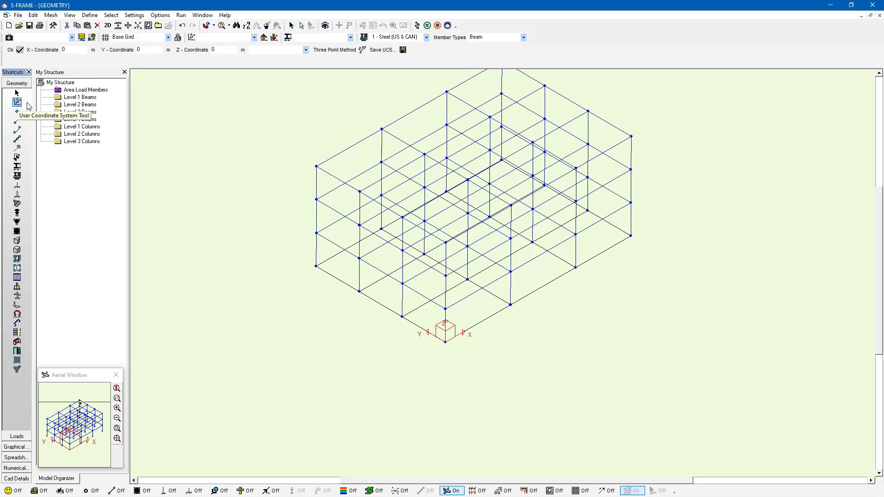
left_click(74, 50)
left_click(150, 49)
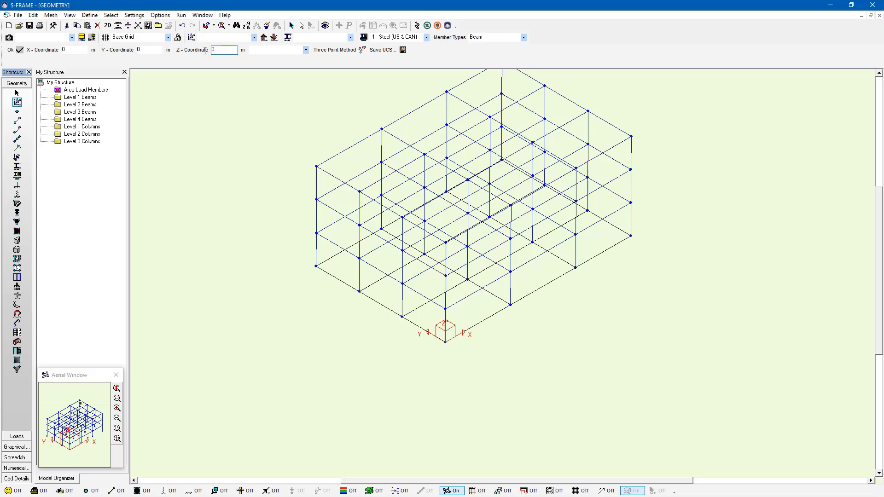
left_click(76, 50)
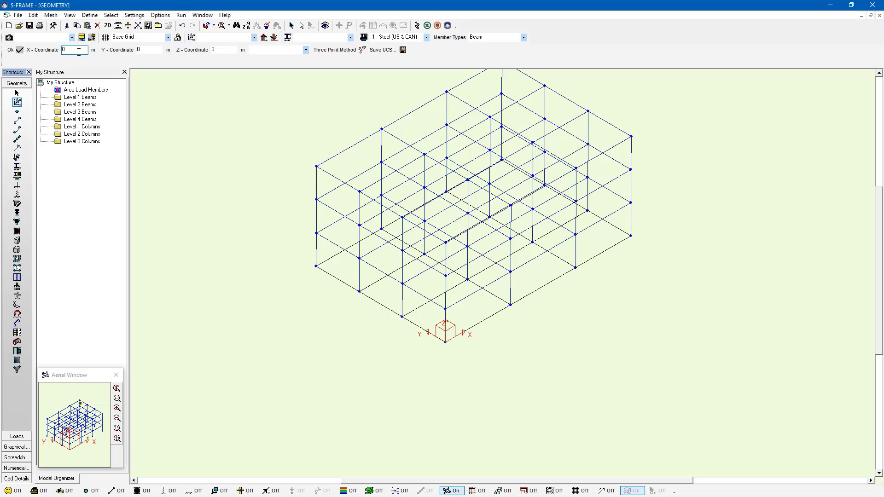
left_click(331, 52)
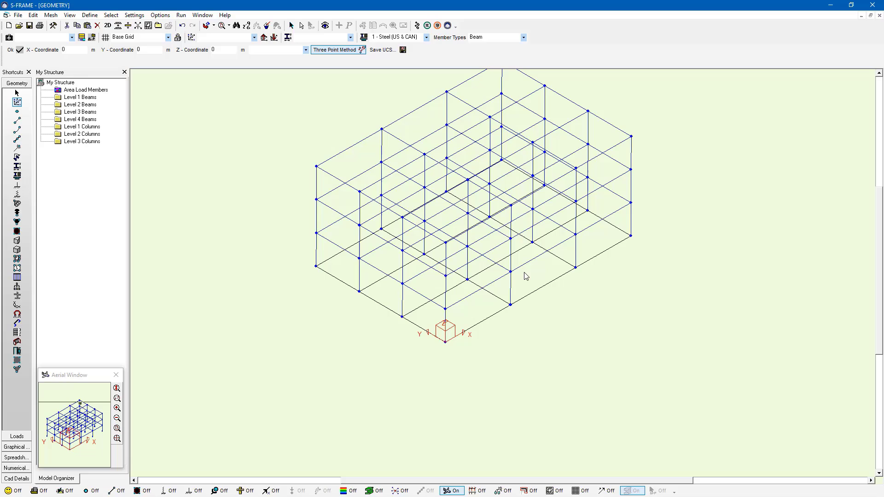
left_click(445, 343)
left_click(511, 305)
left_click(446, 310)
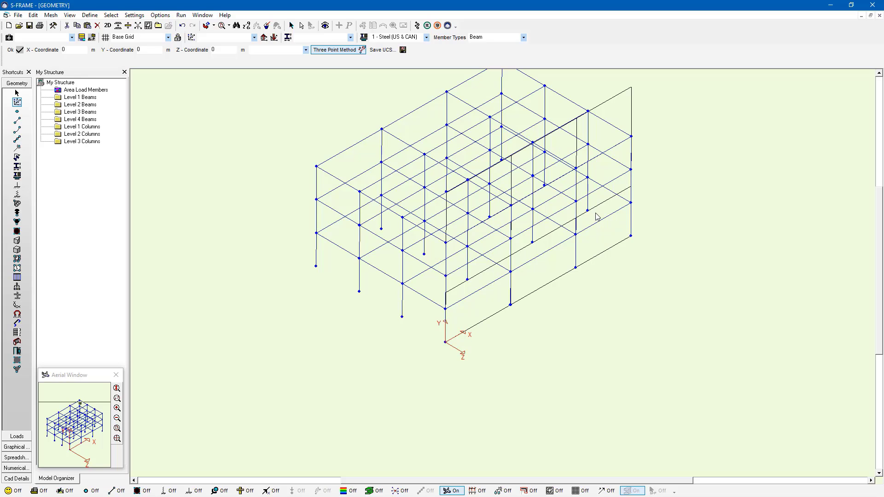
Save the current UCS under the name 'Front Elevation'.
left_click(397, 53)
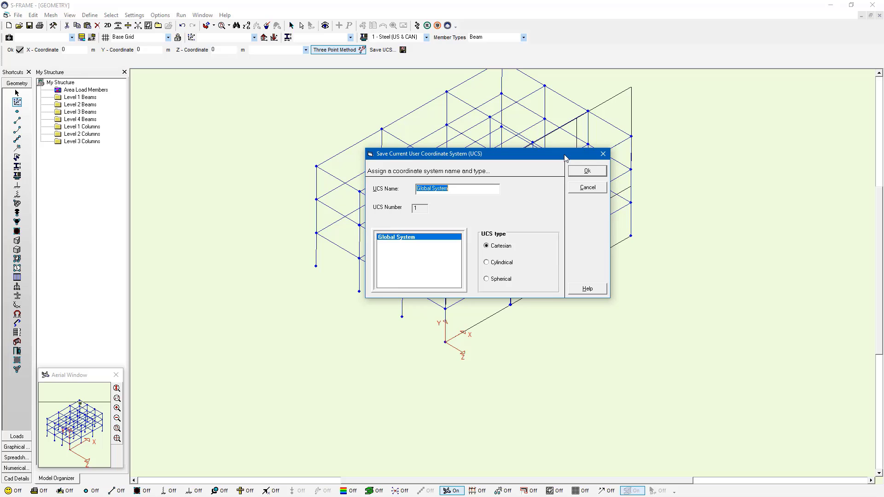
type("Front Elevation")
left_click(579, 174)
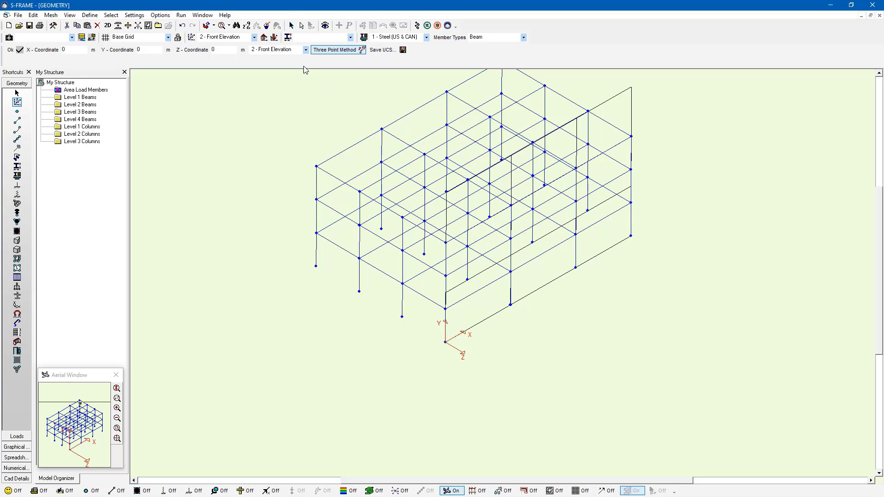
left_click(254, 37)
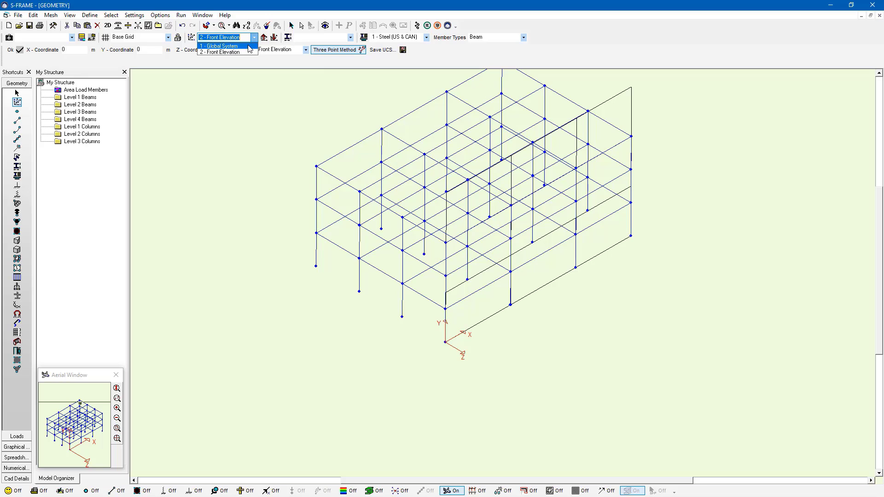
left_click(249, 46)
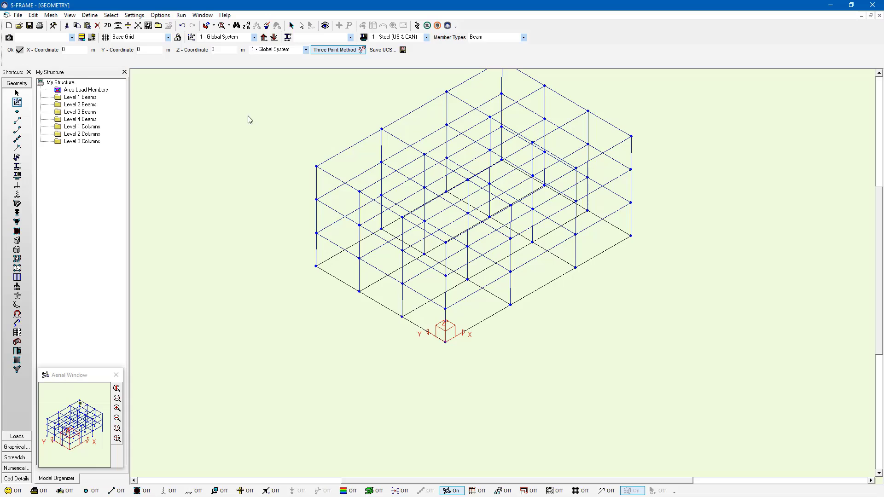
left_click(254, 37)
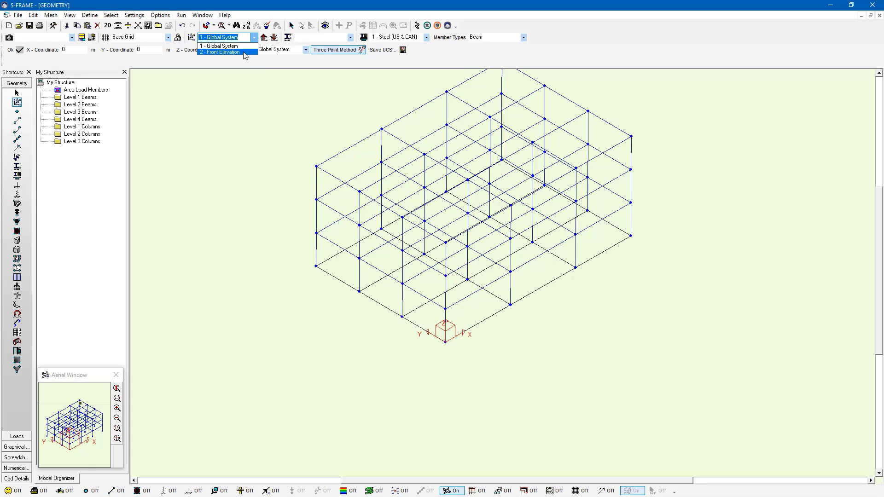
left_click(244, 52)
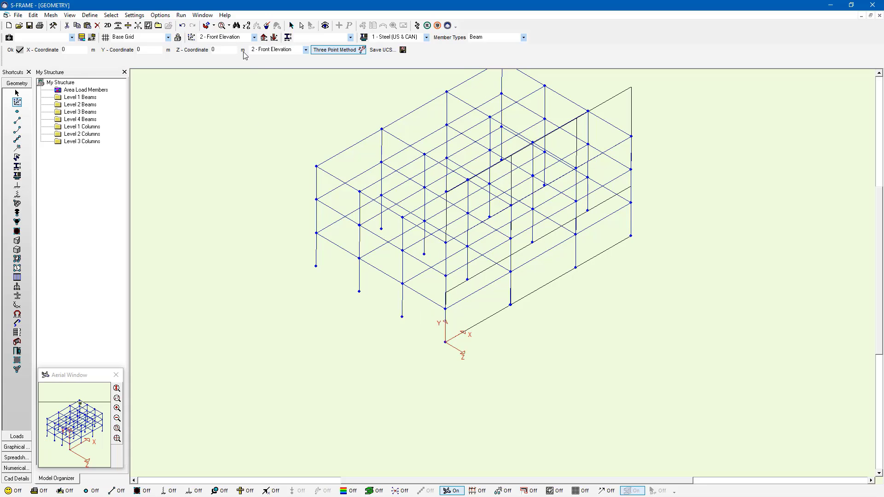